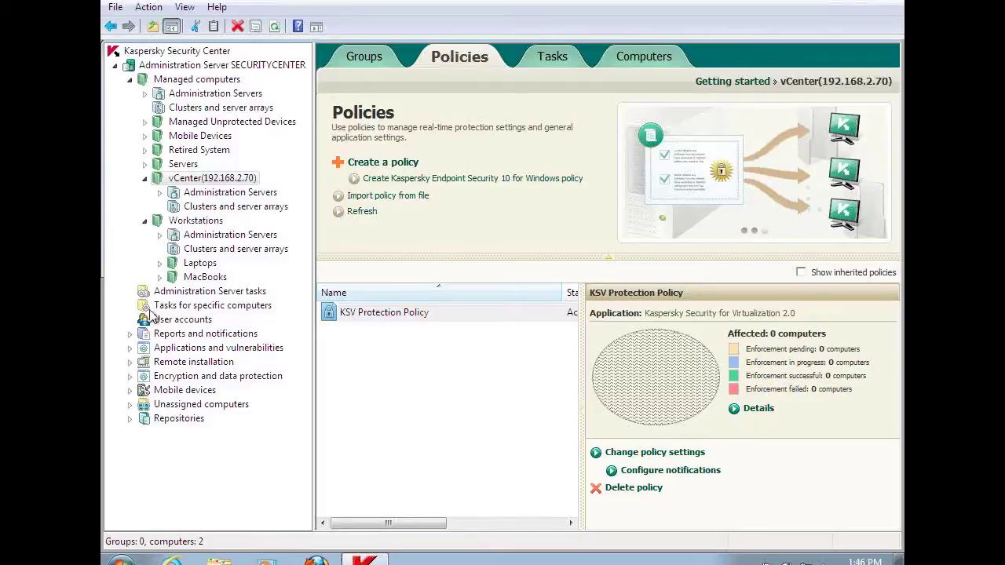
# Step: Expand Mobile devices management in the console tree and show the Mobile devices overview page
pyautogui.click(130, 390)
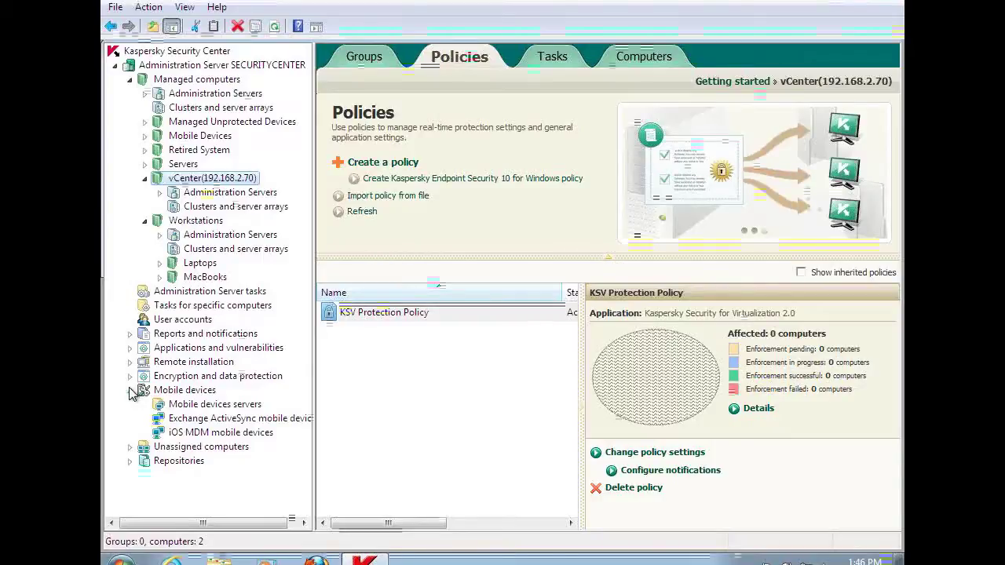
pyautogui.click(160, 393)
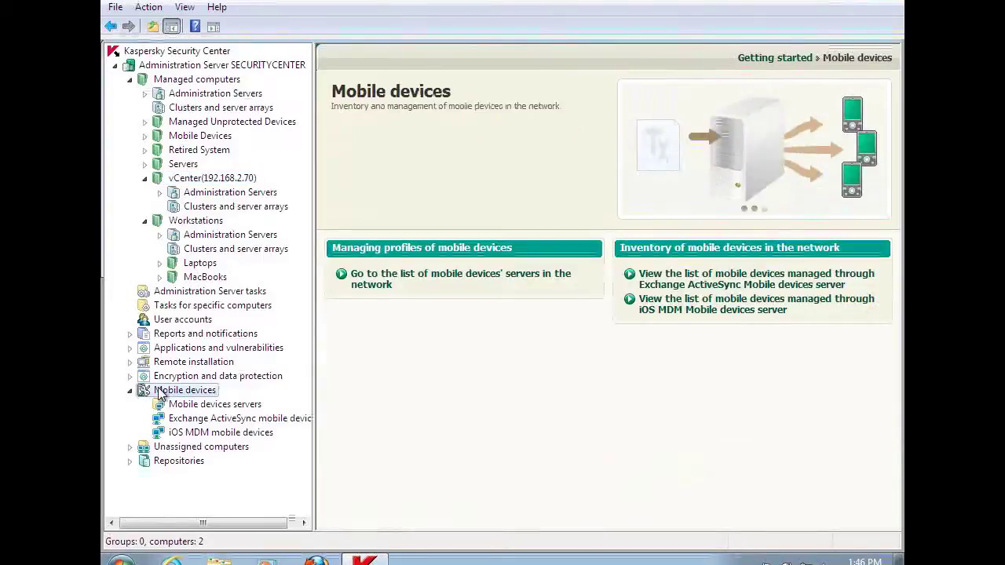
# Step: Browse the Exchange ActiveSync devices, then list the iOS MDM server and expand the Mobile Devices group
pyautogui.click(188, 405)
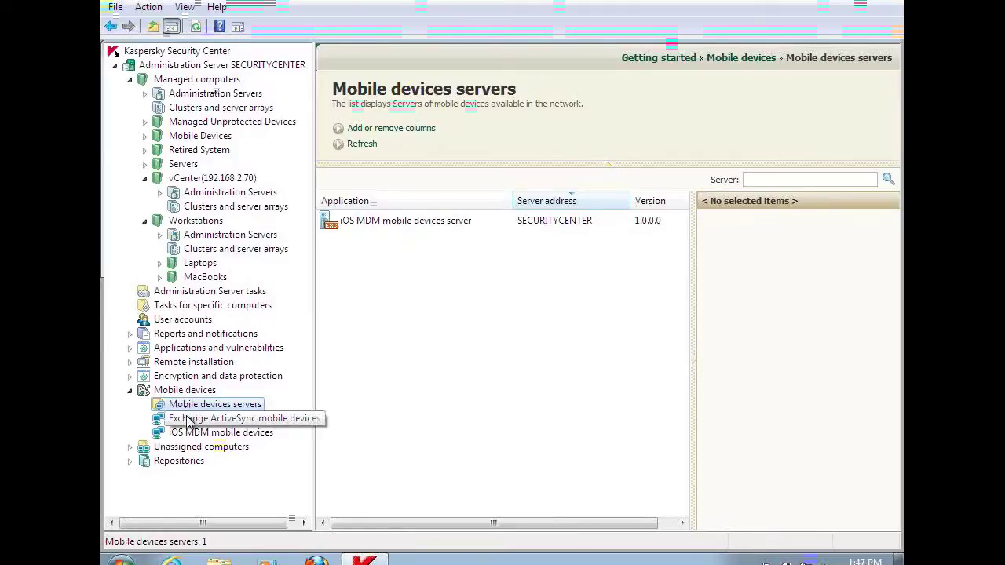
pyautogui.click(189, 421)
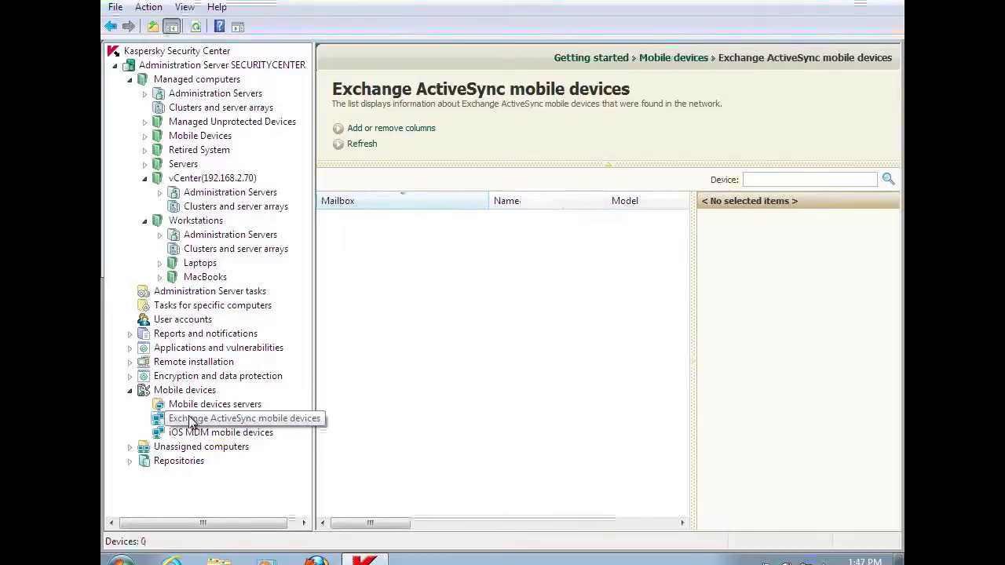
pyautogui.click(194, 405)
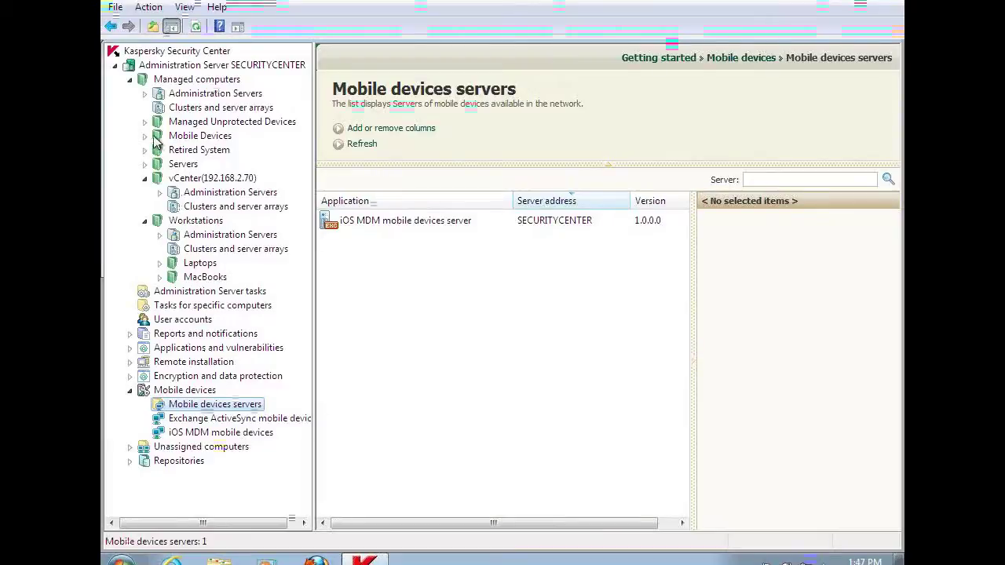
pyautogui.click(145, 136)
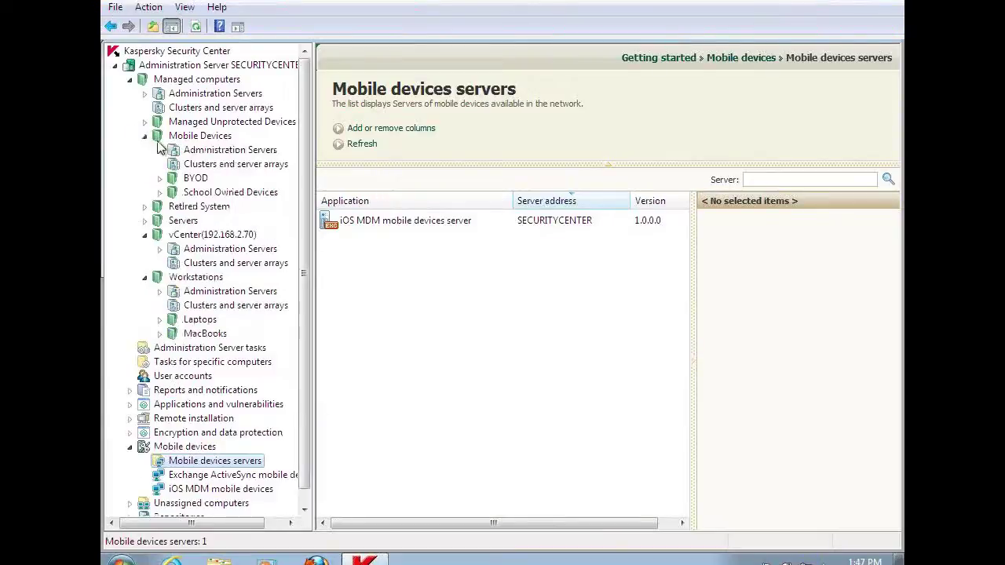
# Step: Open the Mobile Device Protection Policy from the Mobile Devices group's policies list
pyautogui.click(201, 136)
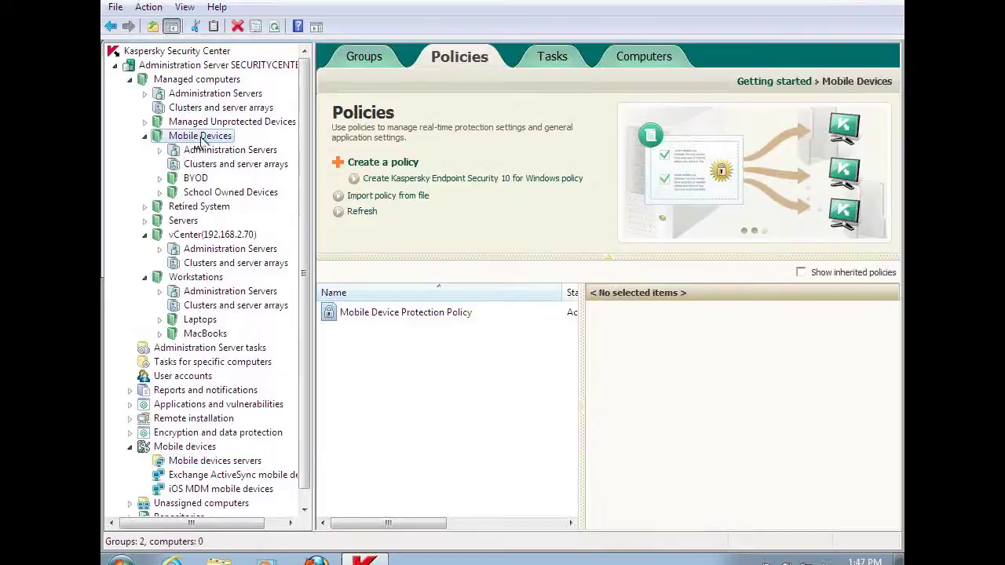
pyautogui.doubleClick(409, 311)
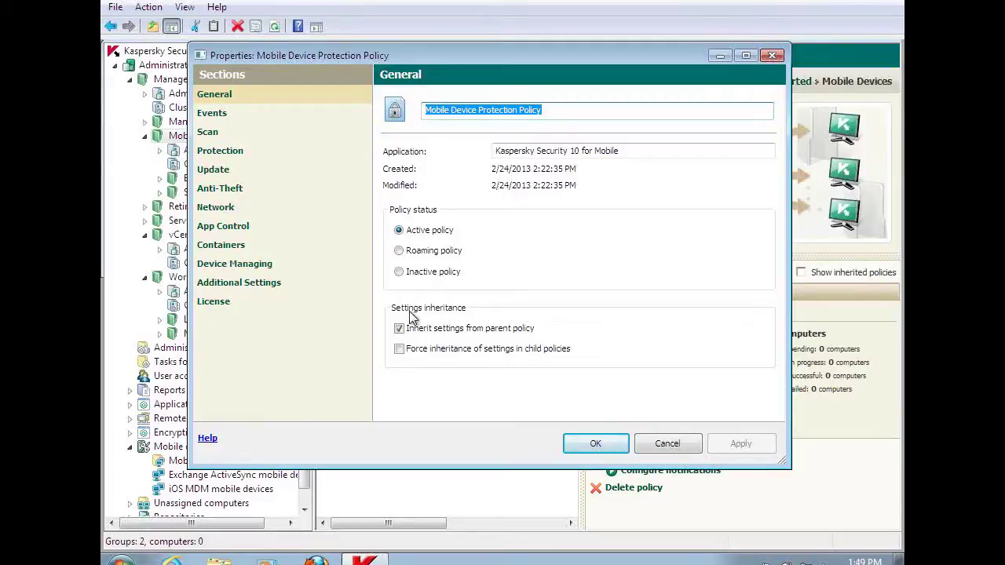
# Step: Review the unlock password and Wi-Fi, camera and Bluetooth restrictions under Device Managing, then view Scan
pyautogui.click(204, 265)
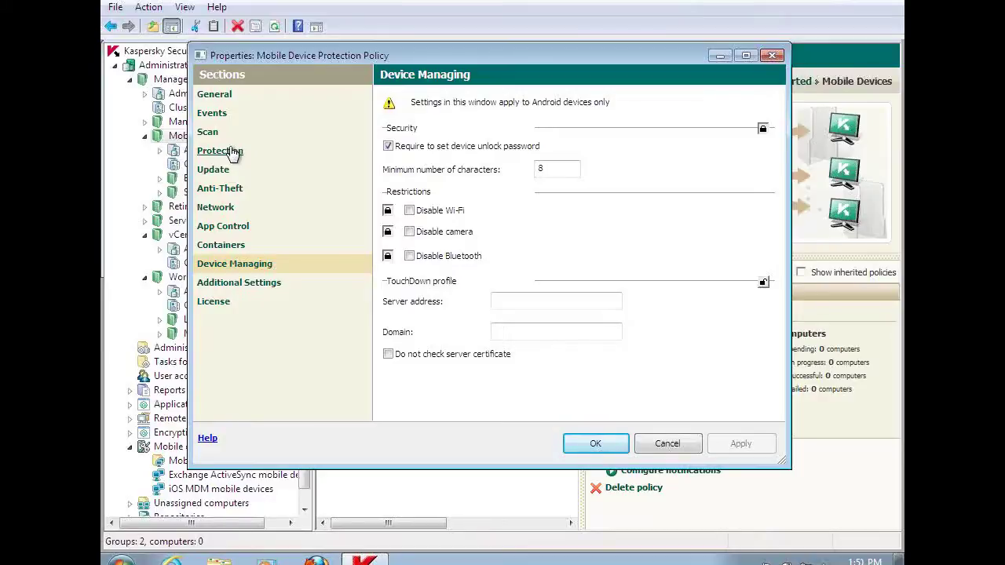
pyautogui.click(209, 135)
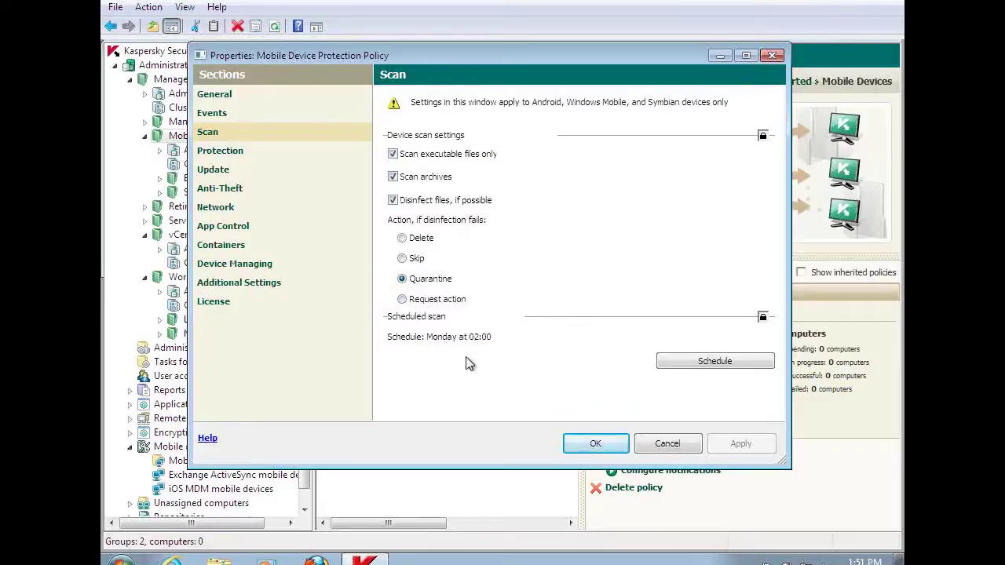
# Step: Review the roaming, update source and schedule options in Update, then view the Anti-Theft section
pyautogui.click(217, 179)
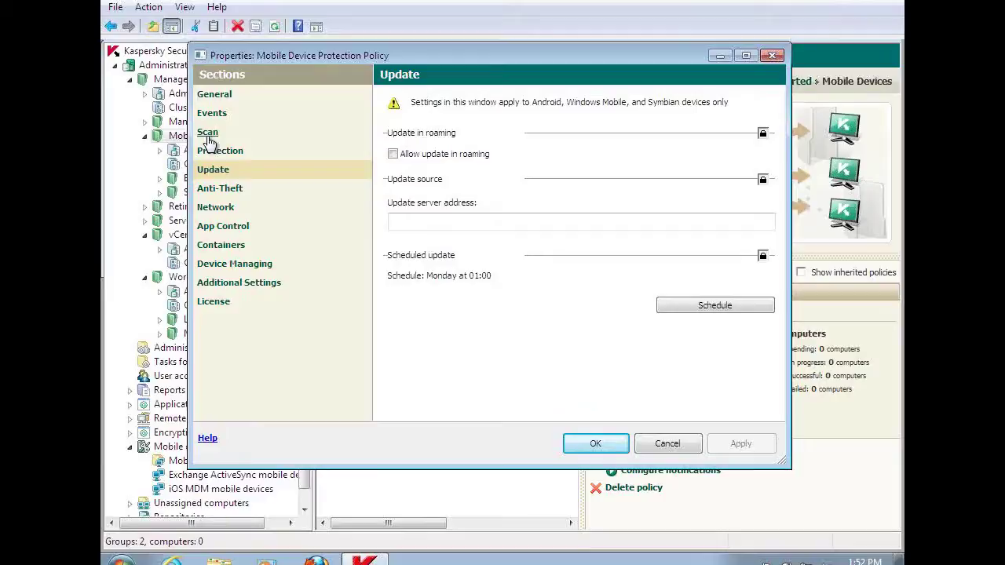
pyautogui.click(214, 190)
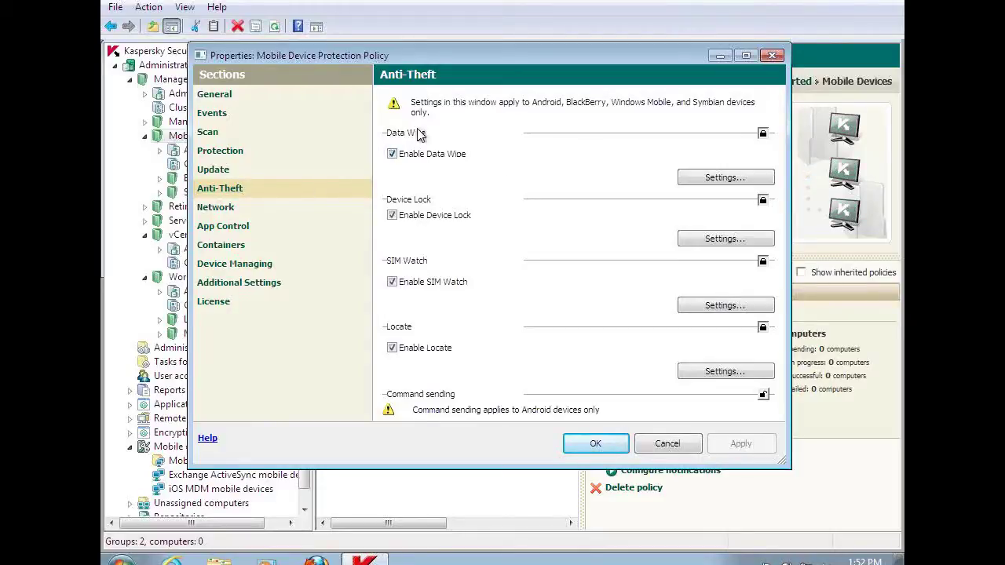
pyautogui.click(747, 182)
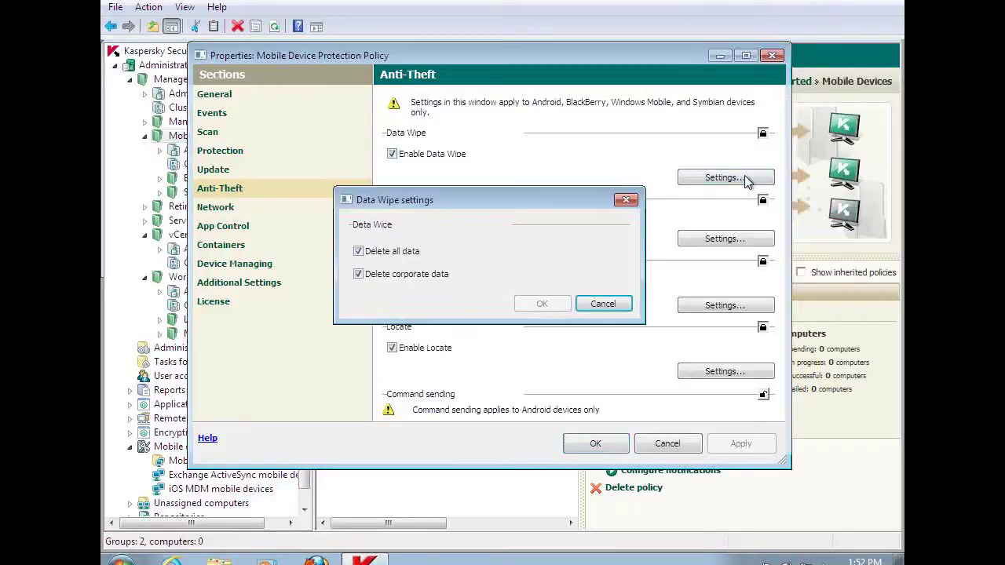
pyautogui.click(358, 273)
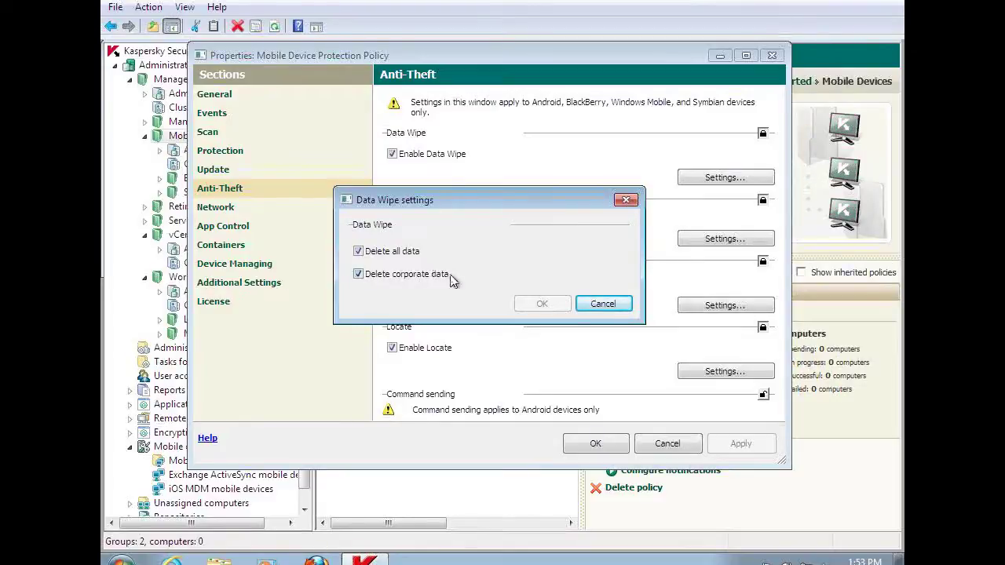
pyautogui.click(599, 305)
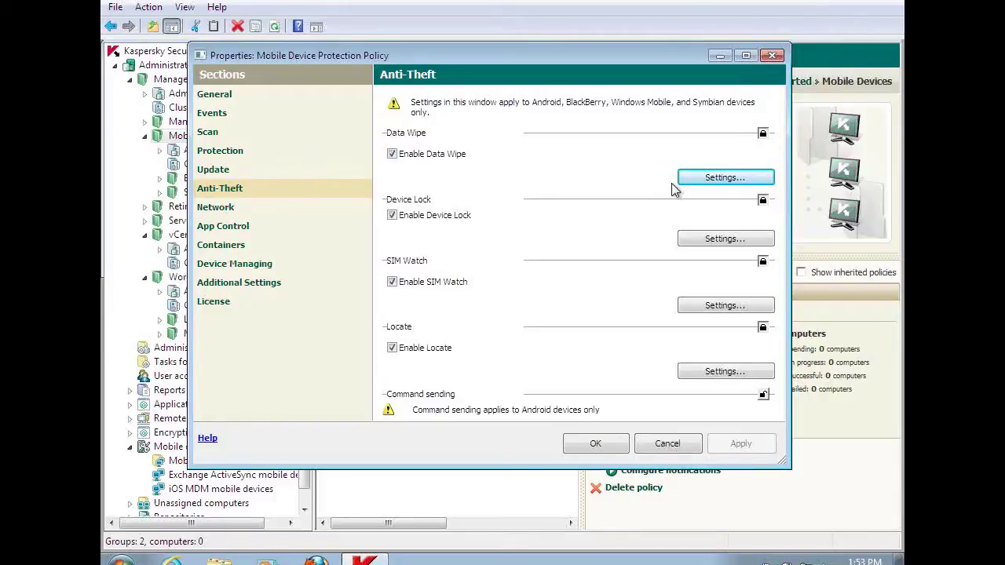
pyautogui.click(704, 242)
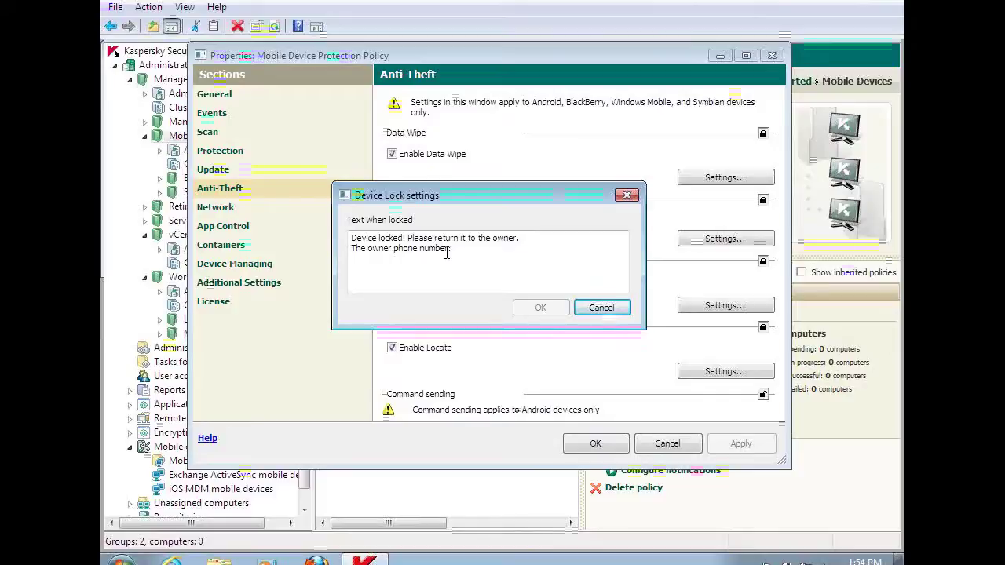
pyautogui.click(601, 307)
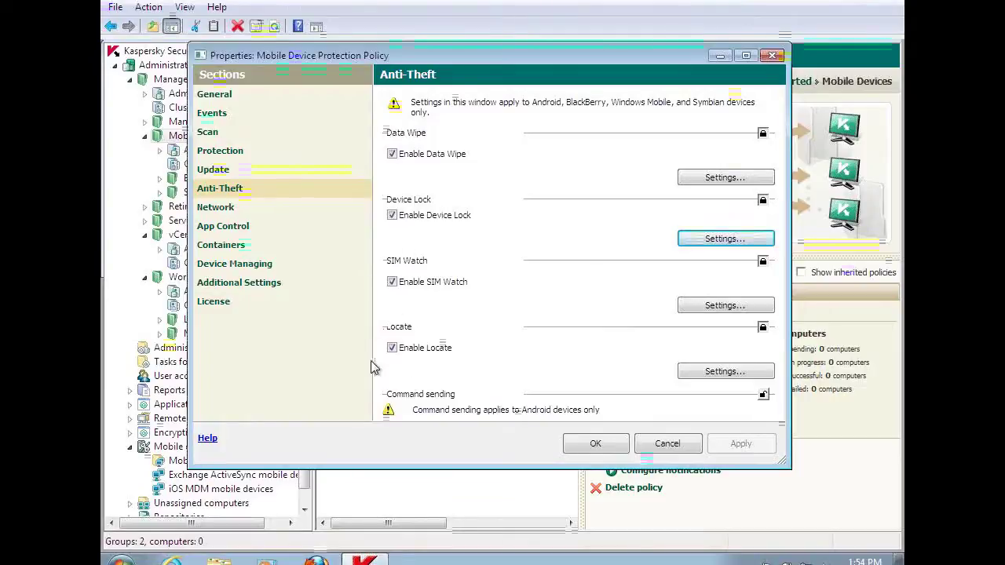
pyautogui.click(688, 373)
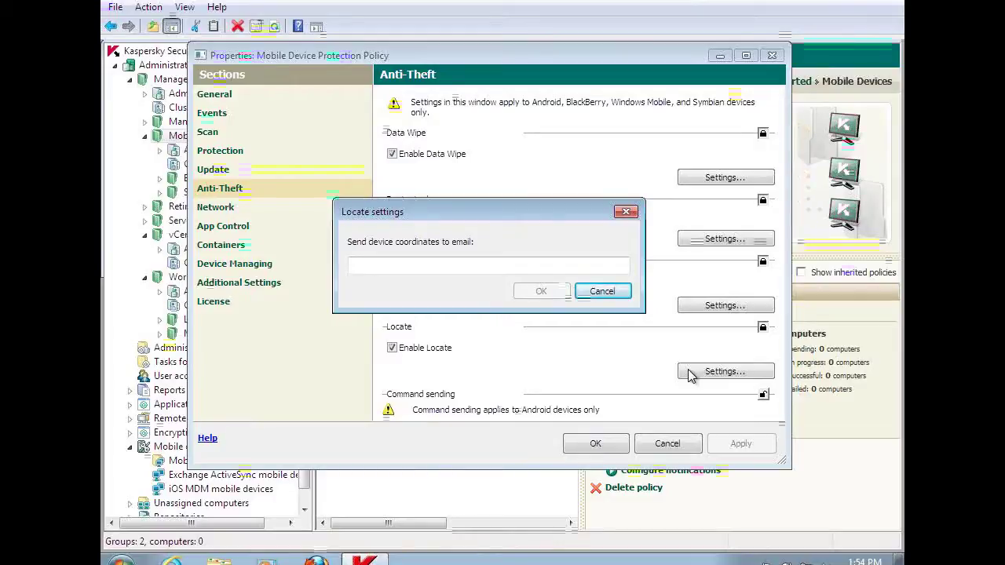
pyautogui.click(595, 292)
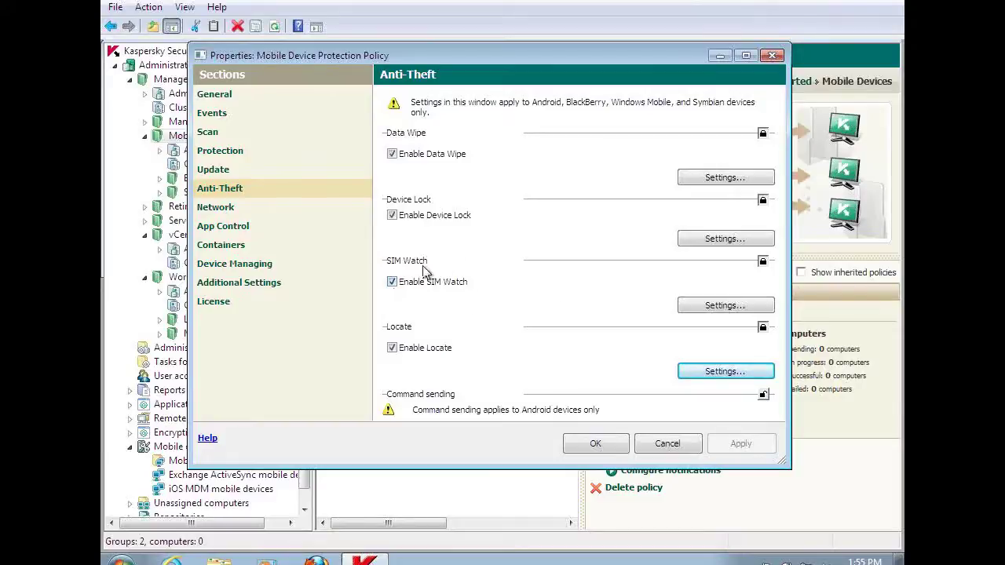
pyautogui.click(702, 313)
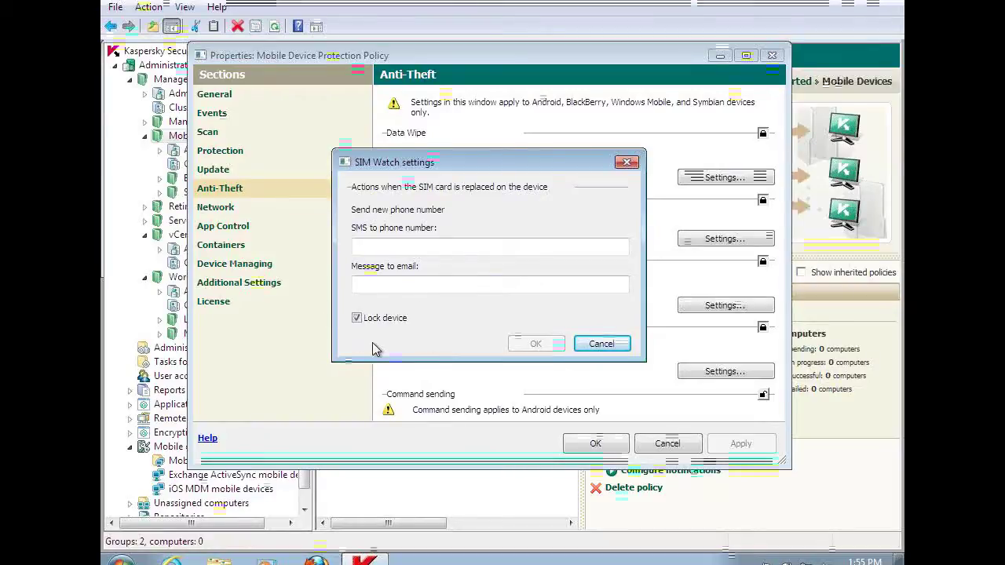
pyautogui.click(595, 344)
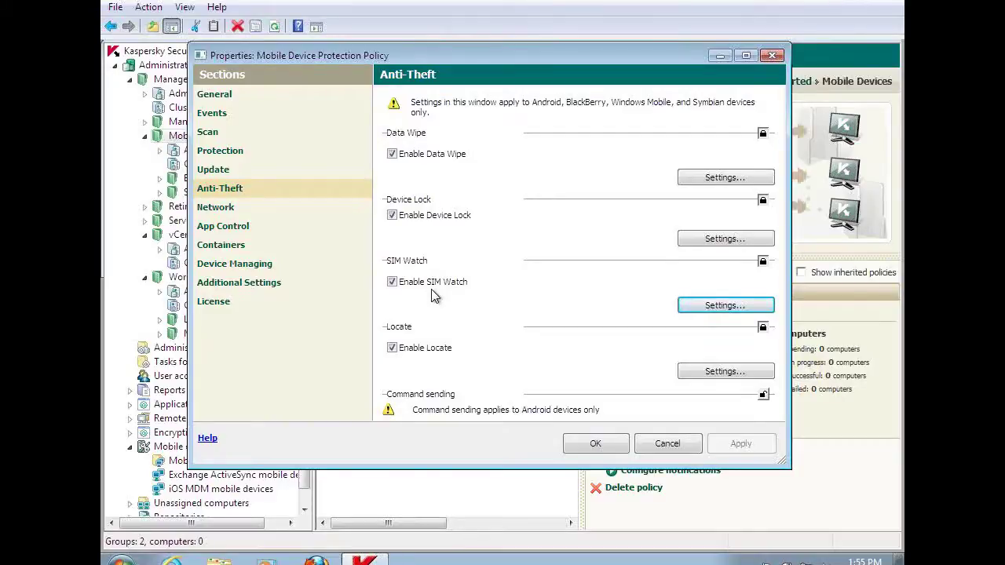
# Step: Show the Network section's blocked website categories list, where only Phishing and Malware are checked
pyautogui.click(213, 209)
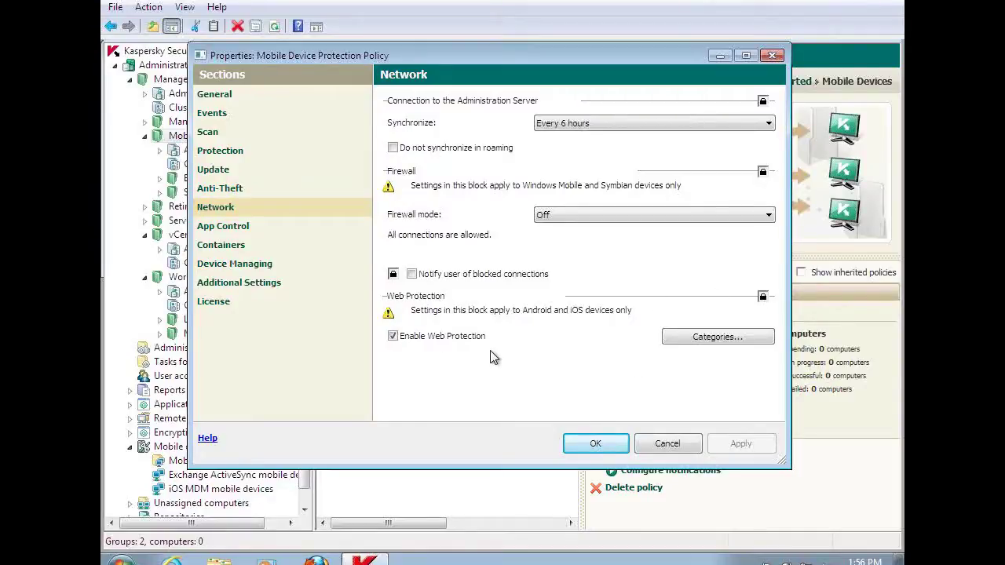
pyautogui.click(682, 338)
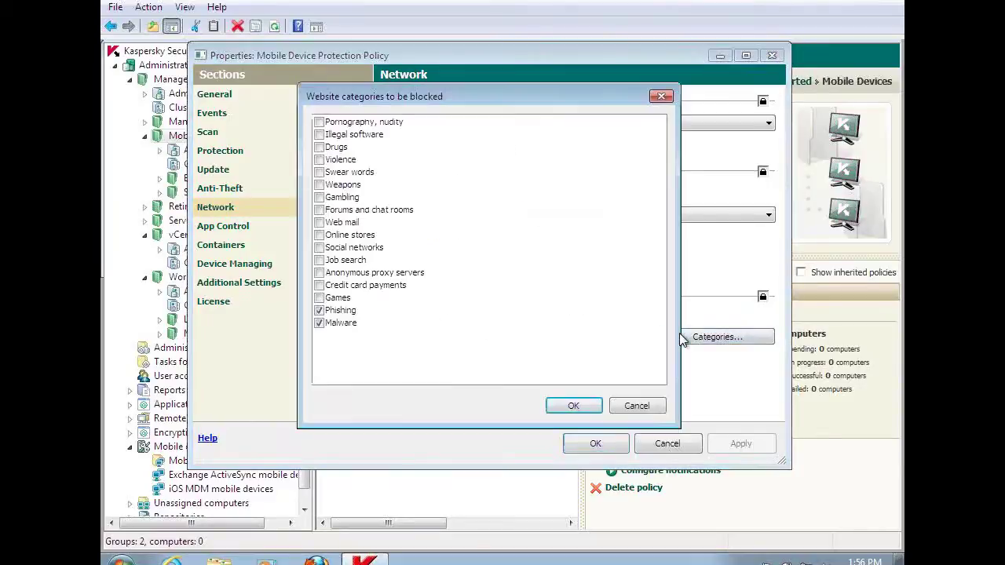
# Step: Tick Pornography, nudity, Violence and Swear words, then cancel so the blocked categories stay unchanged
pyautogui.click(319, 123)
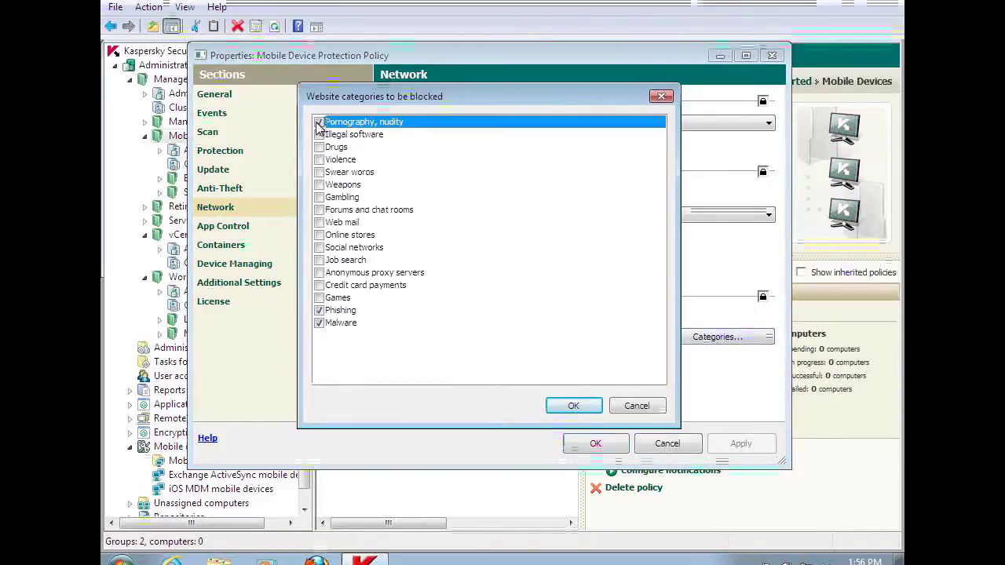
pyautogui.click(318, 160)
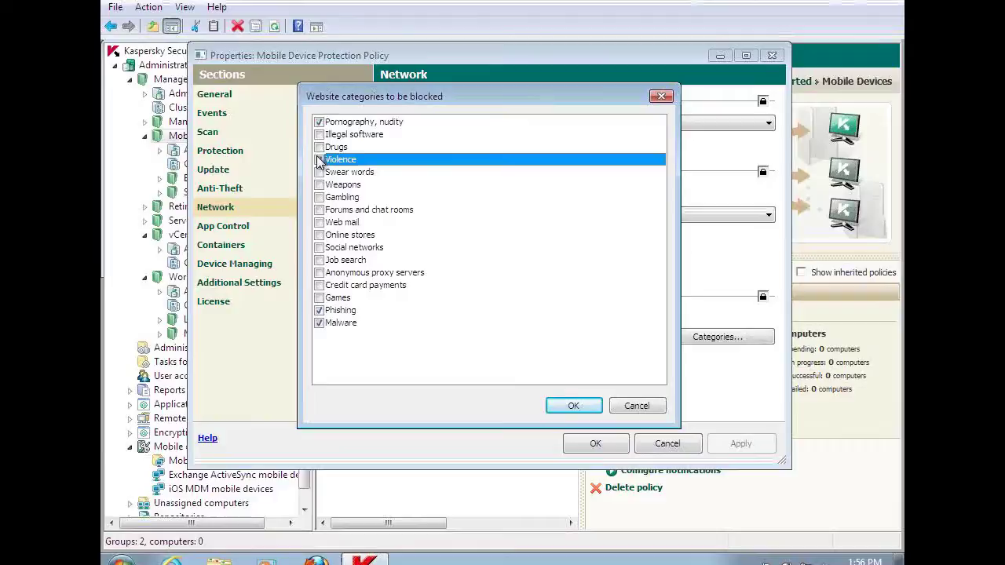
pyautogui.click(319, 172)
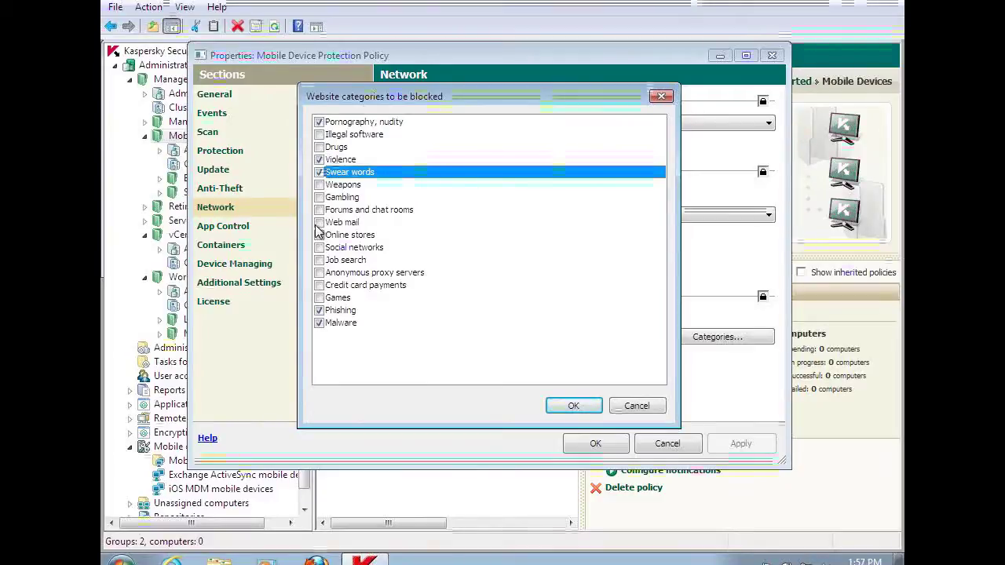
pyautogui.click(636, 406)
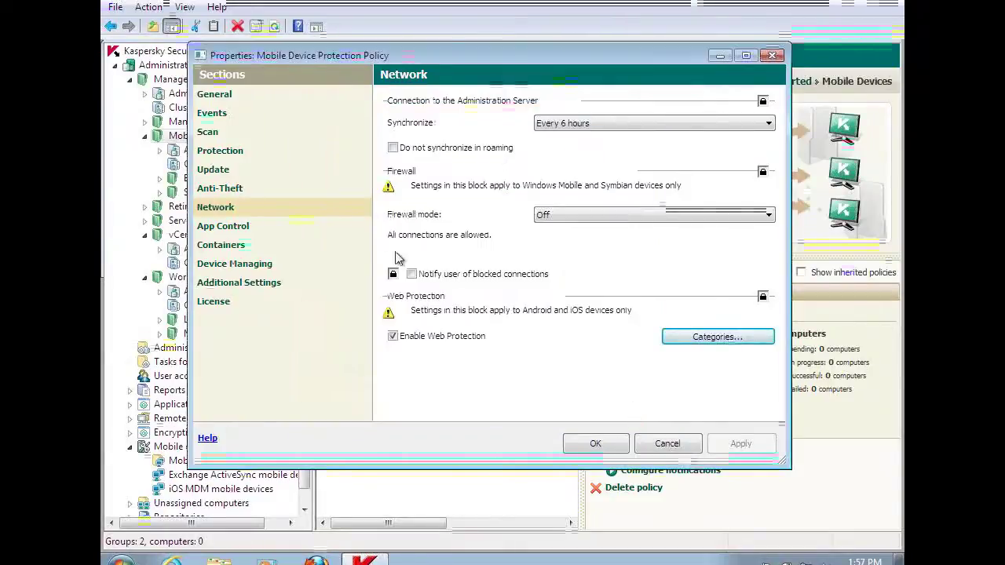
# Step: Review the App Control mode and root detection options, keeping Blocked apps and Report only
pyautogui.click(232, 226)
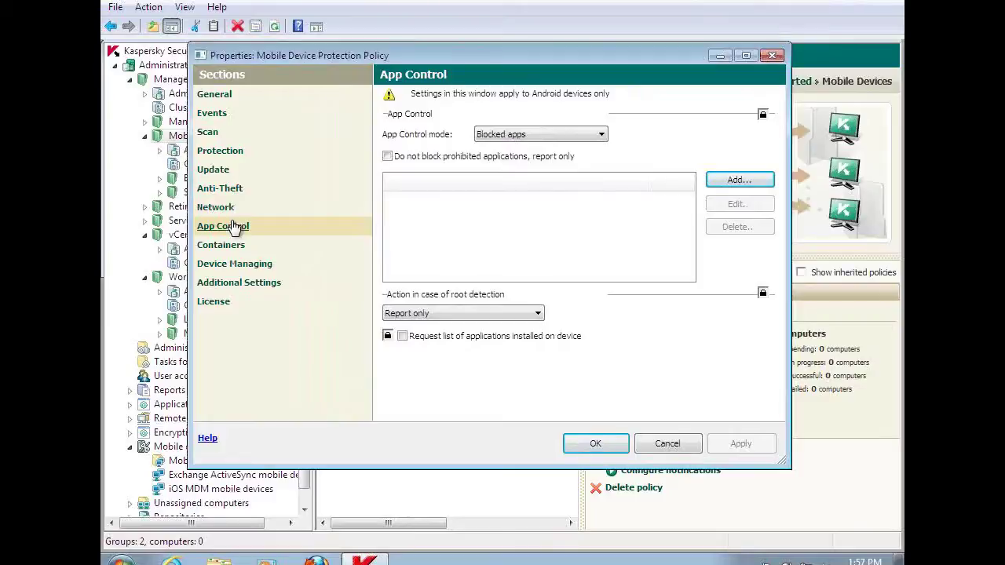
pyautogui.click(532, 136)
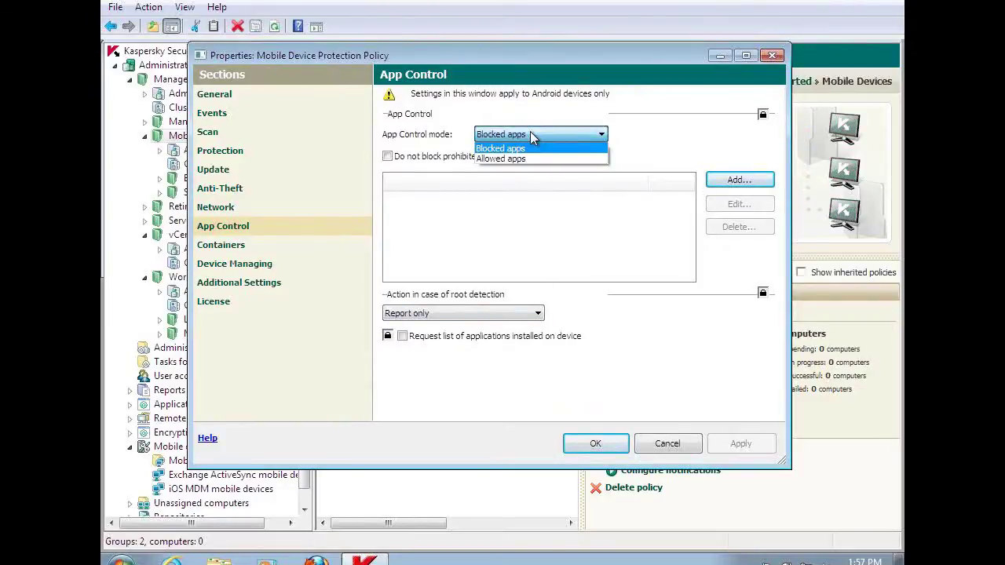
pyautogui.click(524, 321)
pyautogui.click(525, 321)
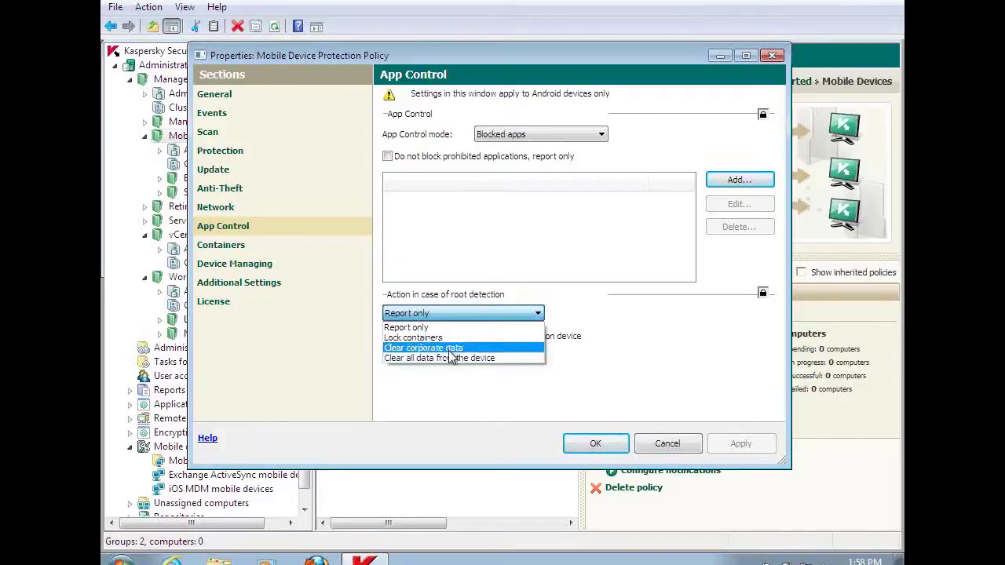
pyautogui.click(223, 250)
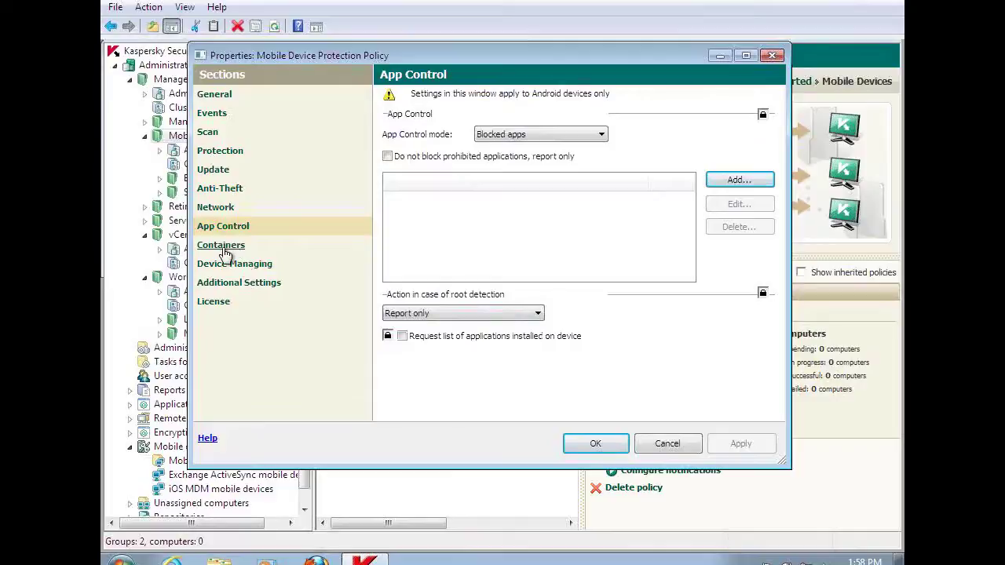
# Step: Show the Containers section for Android and iOS, with Encrypt saved data unchecked
pyautogui.click(223, 248)
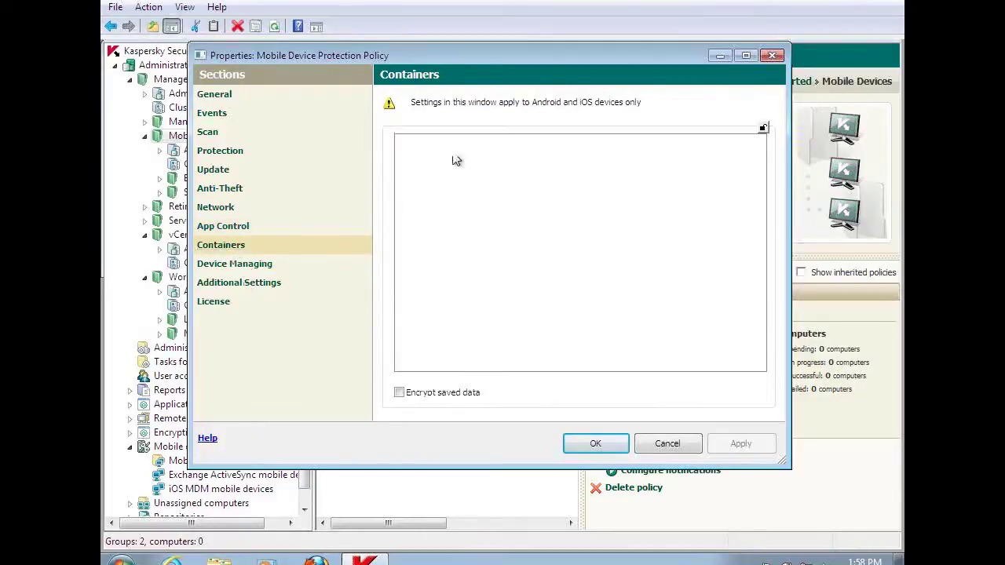